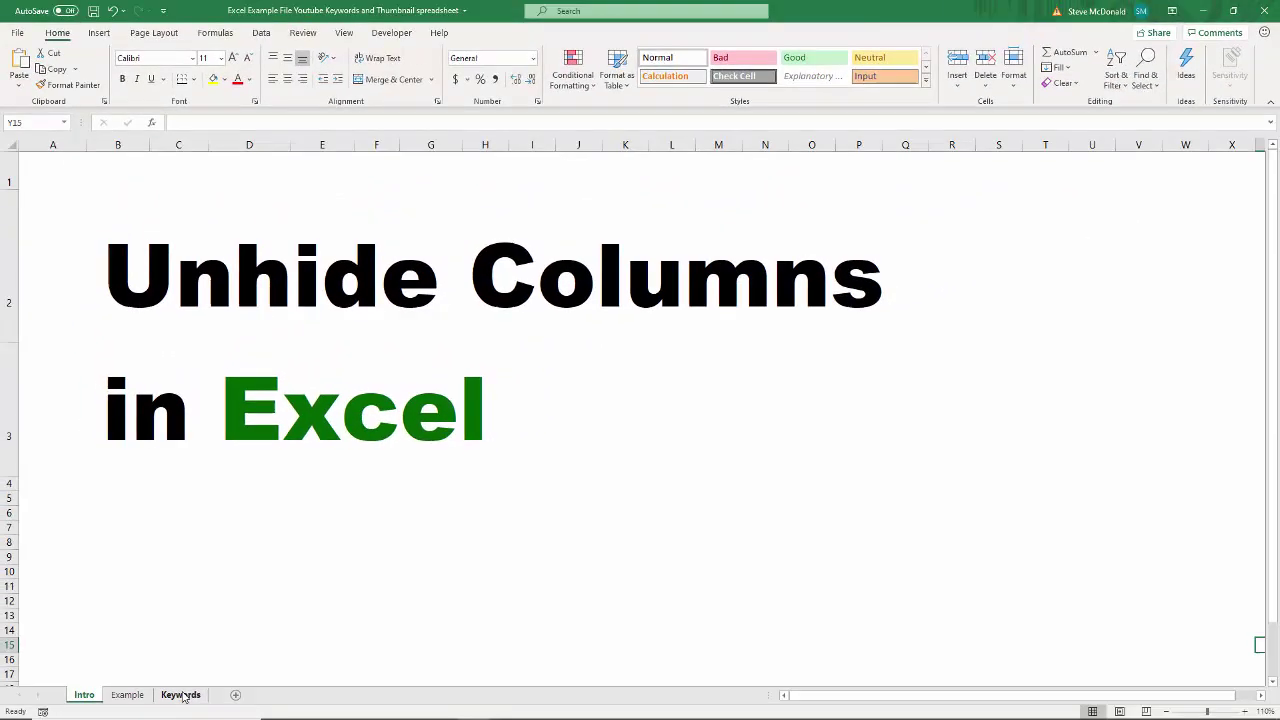
Step: On the Example sheet, hide columns B and C, which hold the NPER and PMT data
left_click(128, 694)
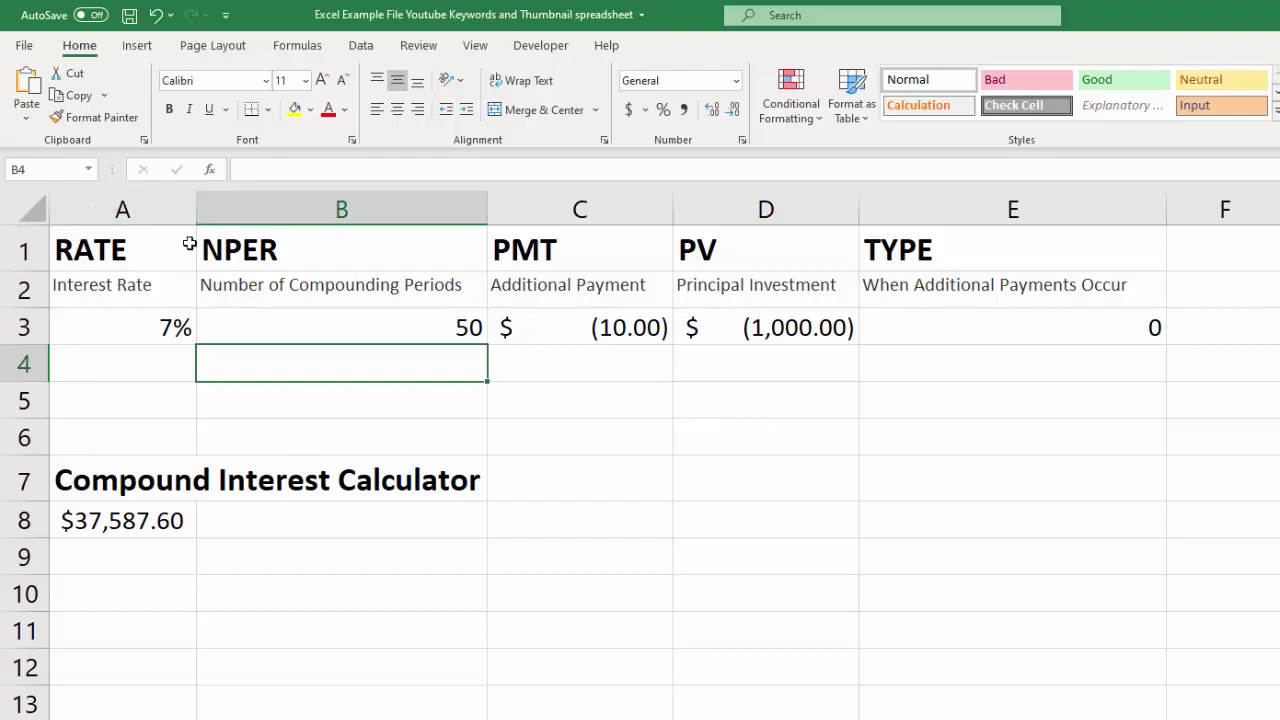
left_click(145, 208)
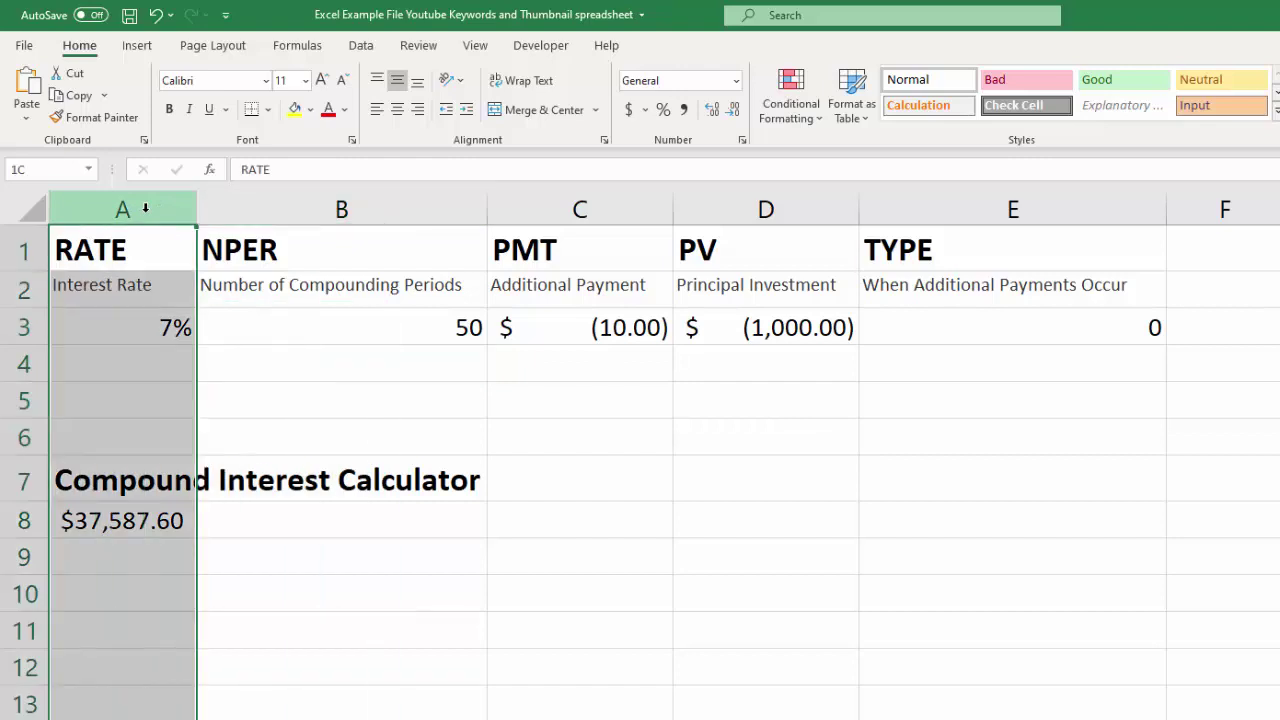
left_click_drag(417, 209, 597, 206)
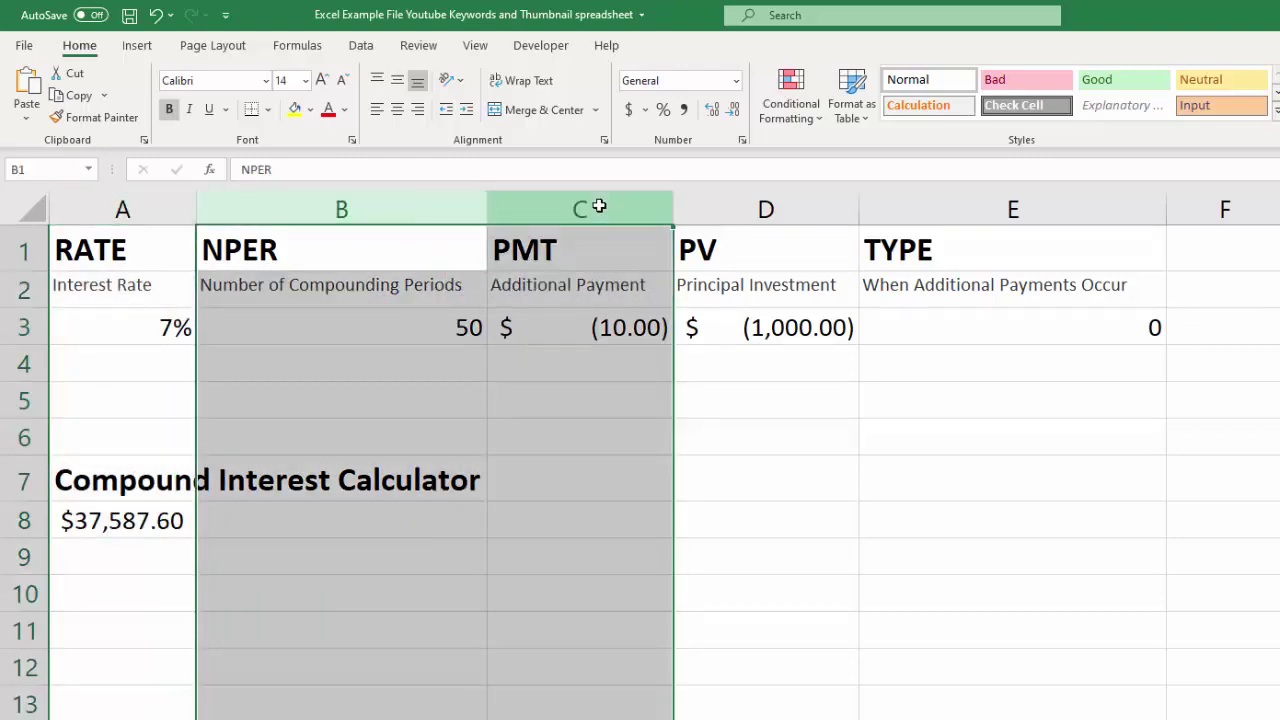
right_click(432, 211)
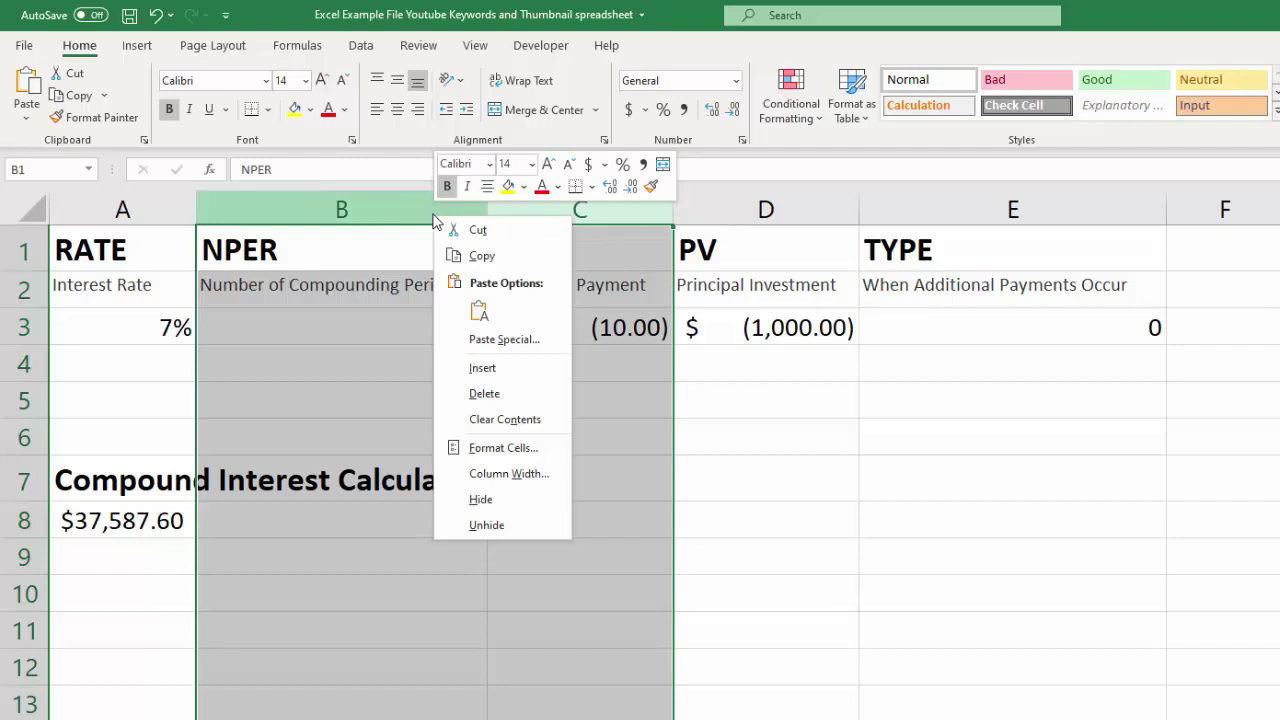
left_click(488, 499)
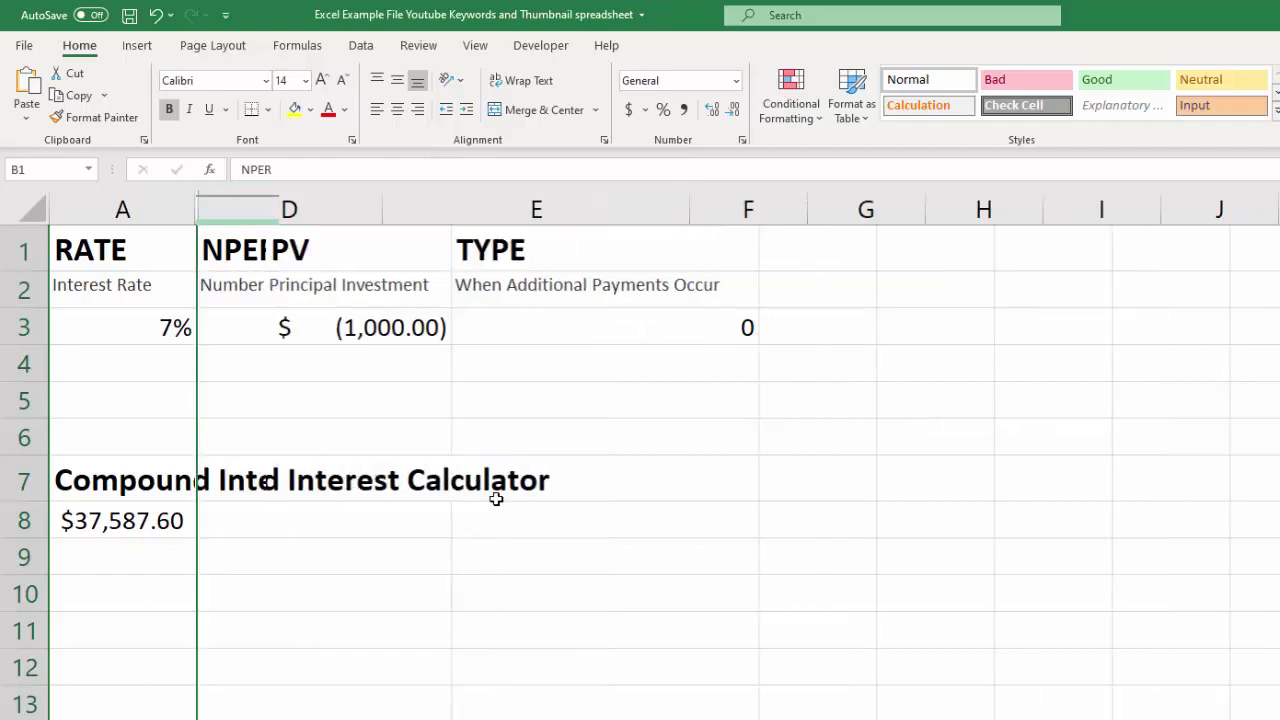
Step: Unhide columns C and B one at a time from the boundary between the column A and D headings
left_click(694, 551)
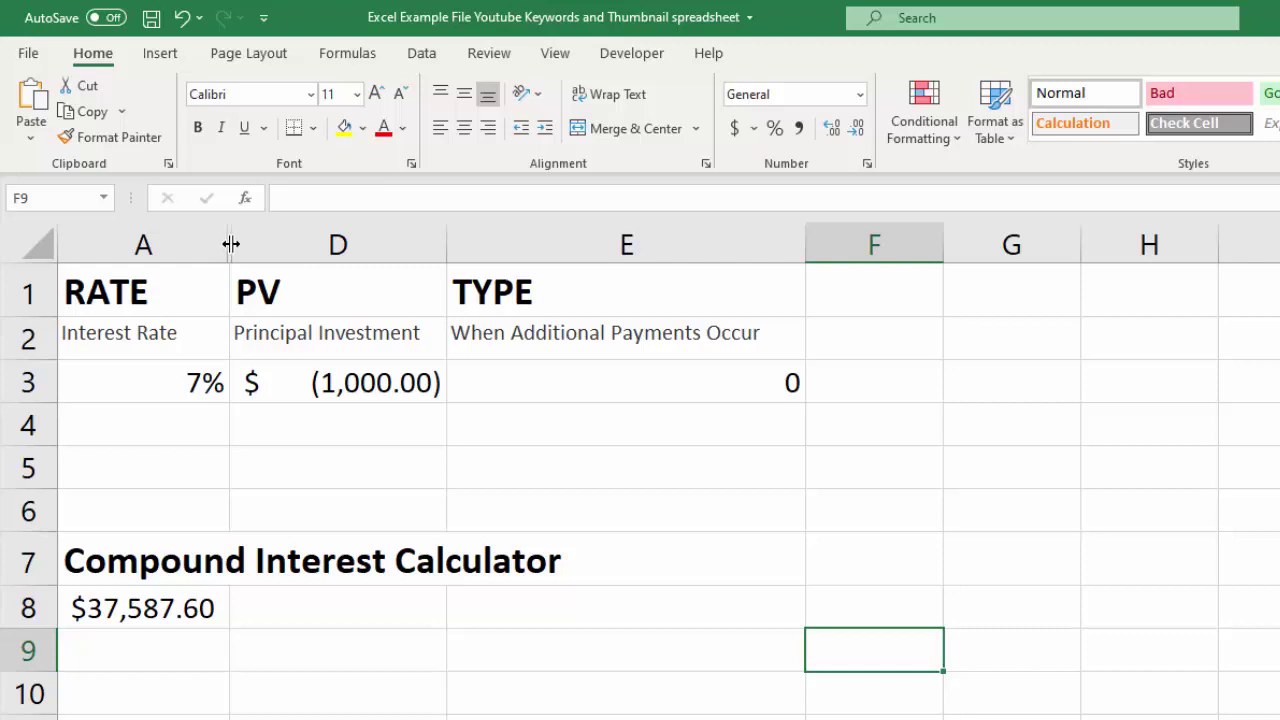
double_click(230, 244)
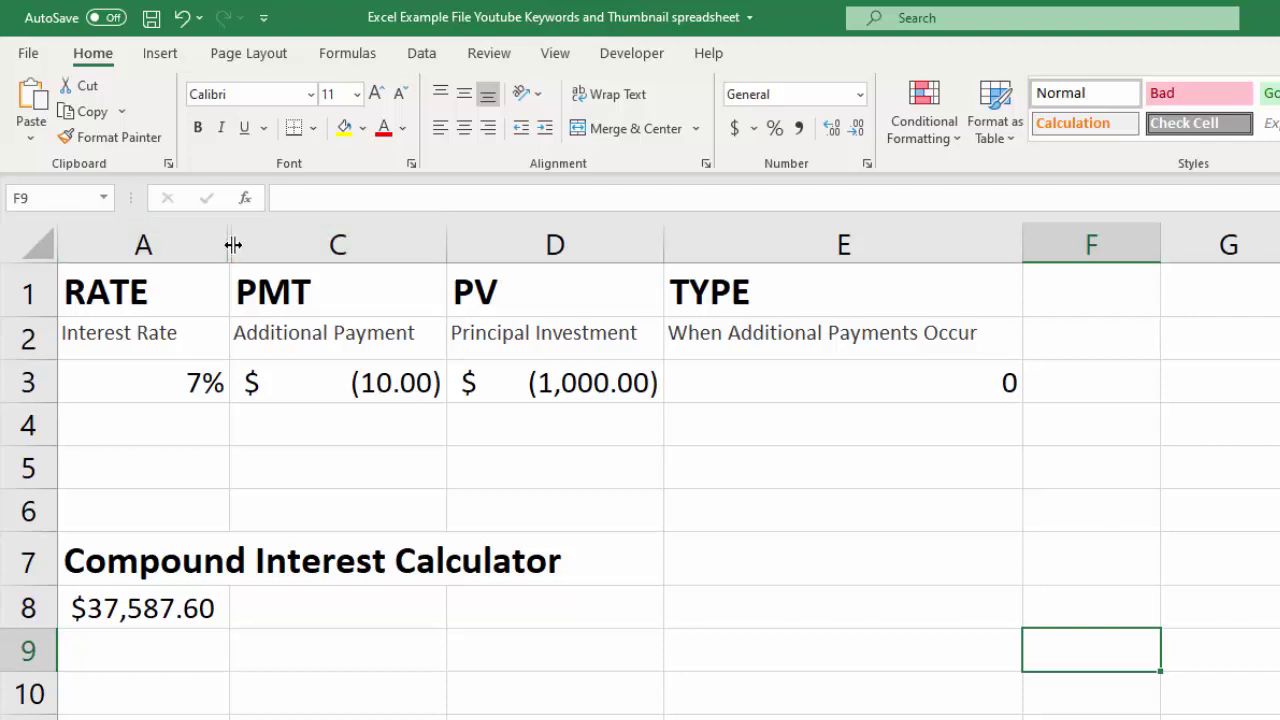
double_click(232, 245)
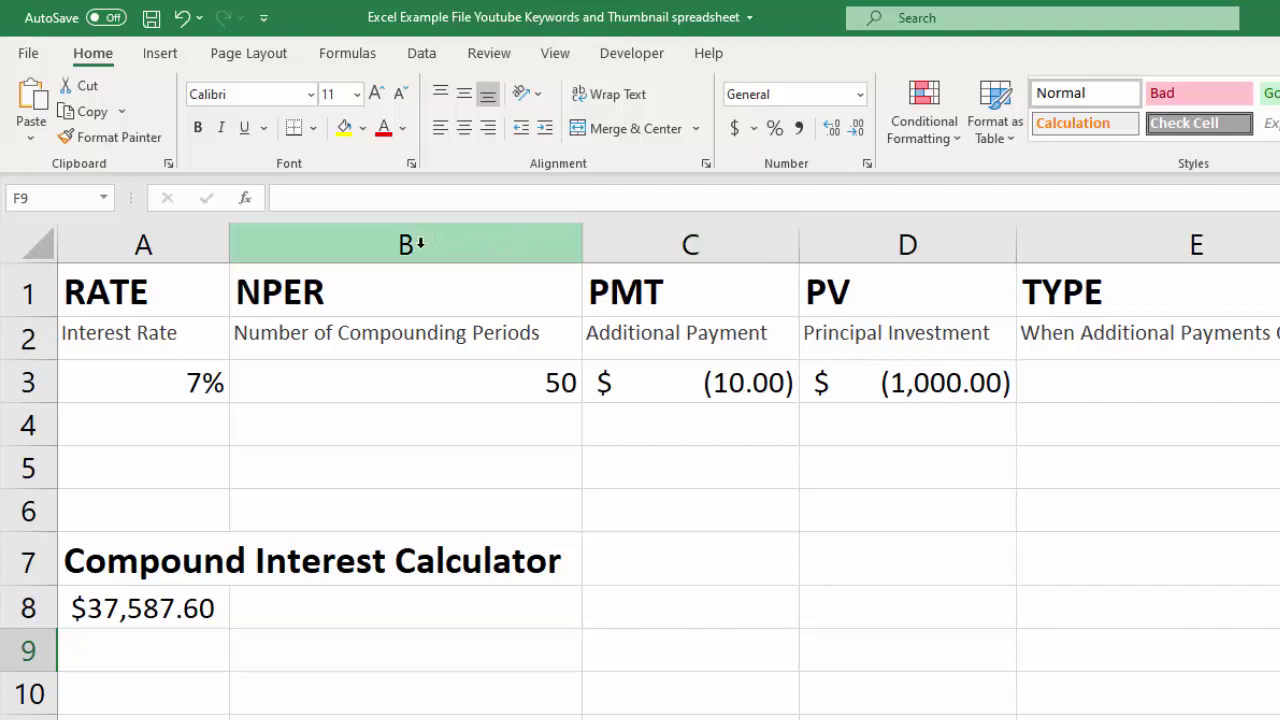
Step: Hide the NPER and PMT columns, B and C, again
left_click_drag(431, 244, 671, 246)
right_click(668, 250)
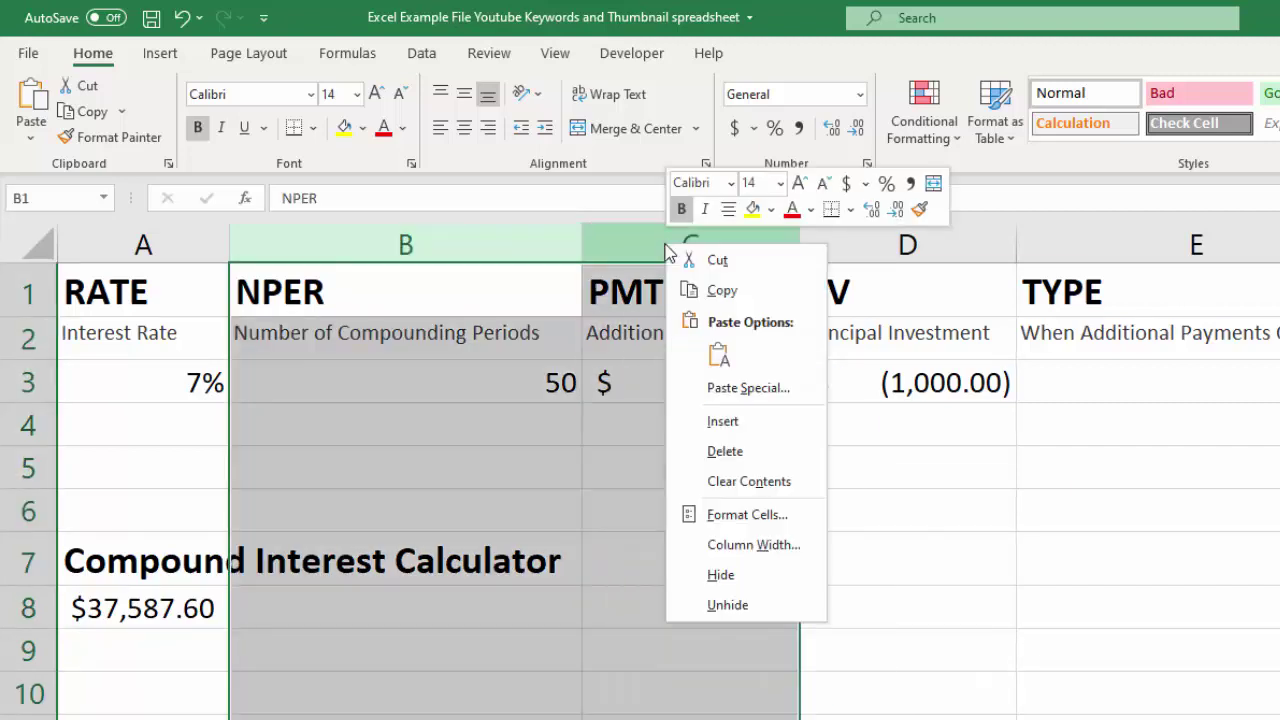
left_click(750, 578)
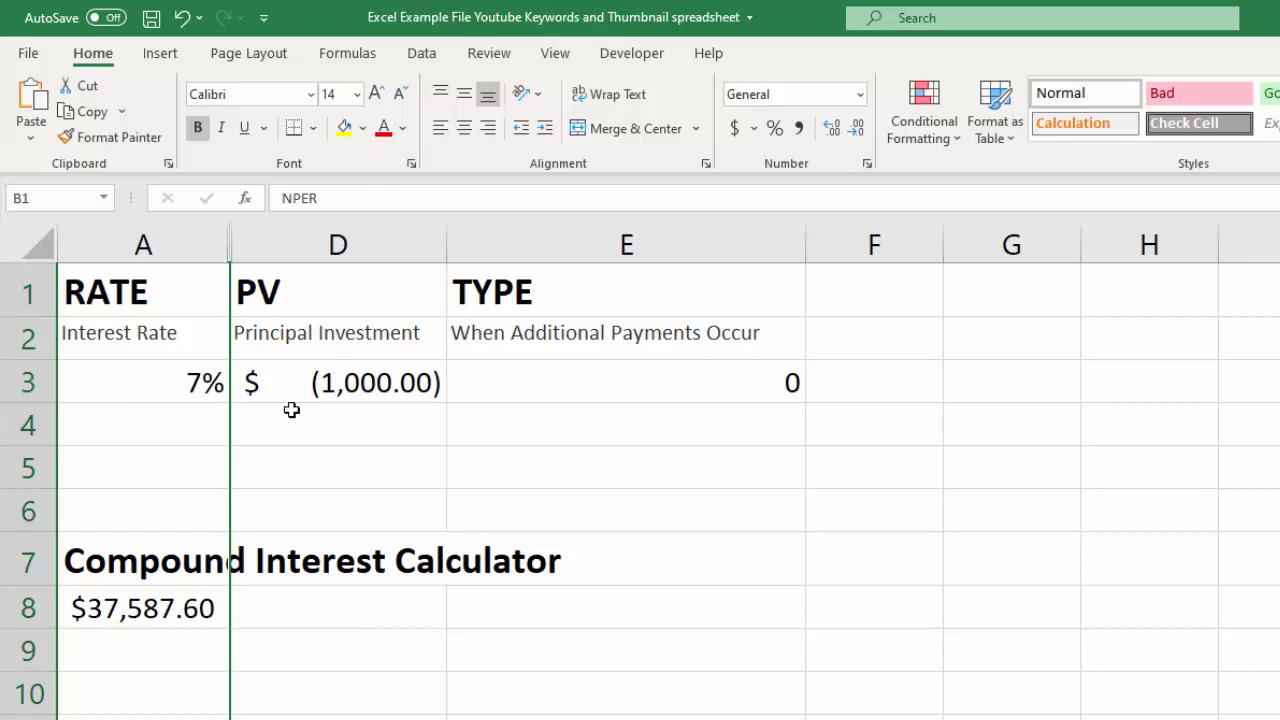
Step: Select columns A through D across the hidden ones and unhide columns B and C
left_click_drag(175, 240, 317, 243)
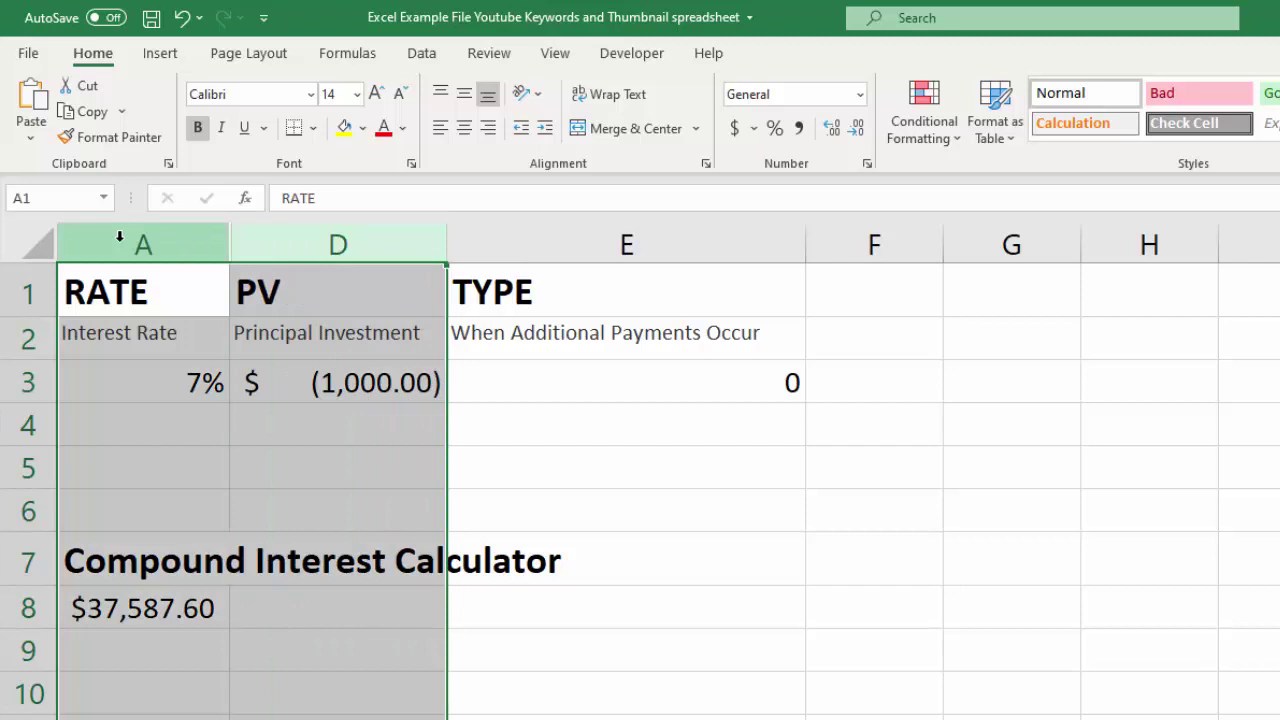
right_click(276, 246)
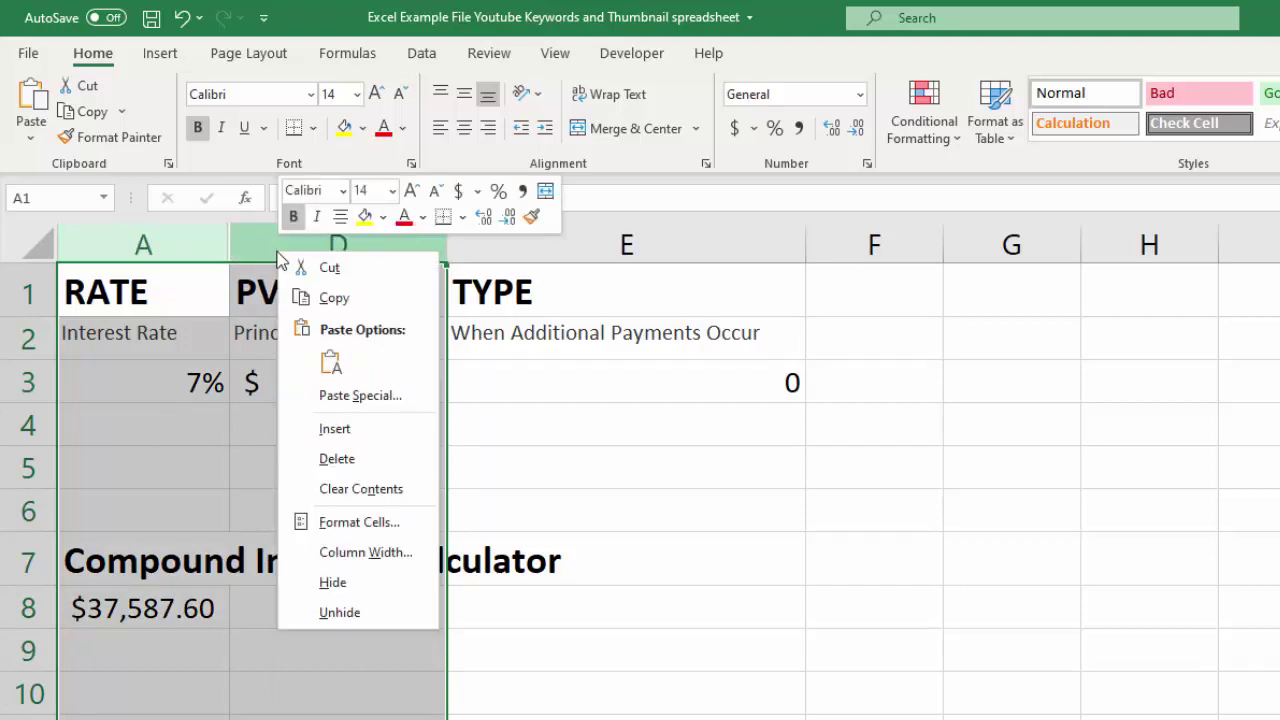
left_click(350, 614)
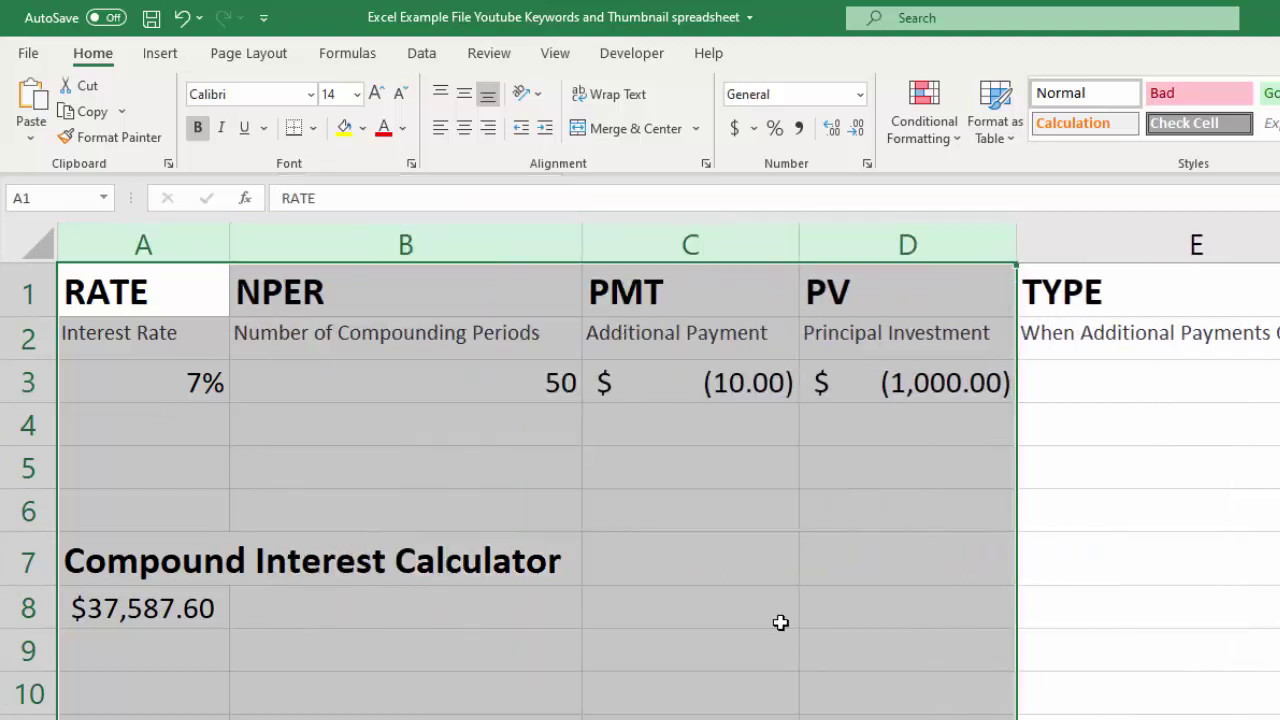
Step: Hide columns B and C together once more
left_click_drag(480, 246, 669, 244)
right_click(645, 252)
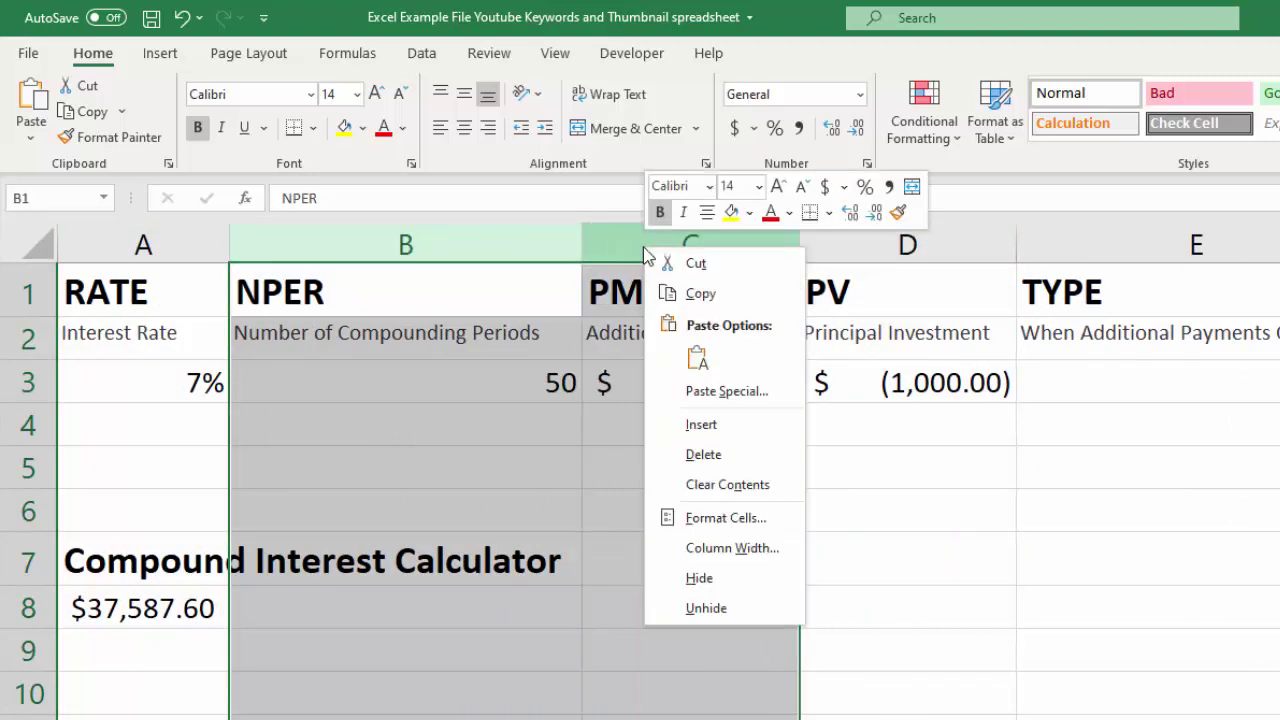
left_click(718, 579)
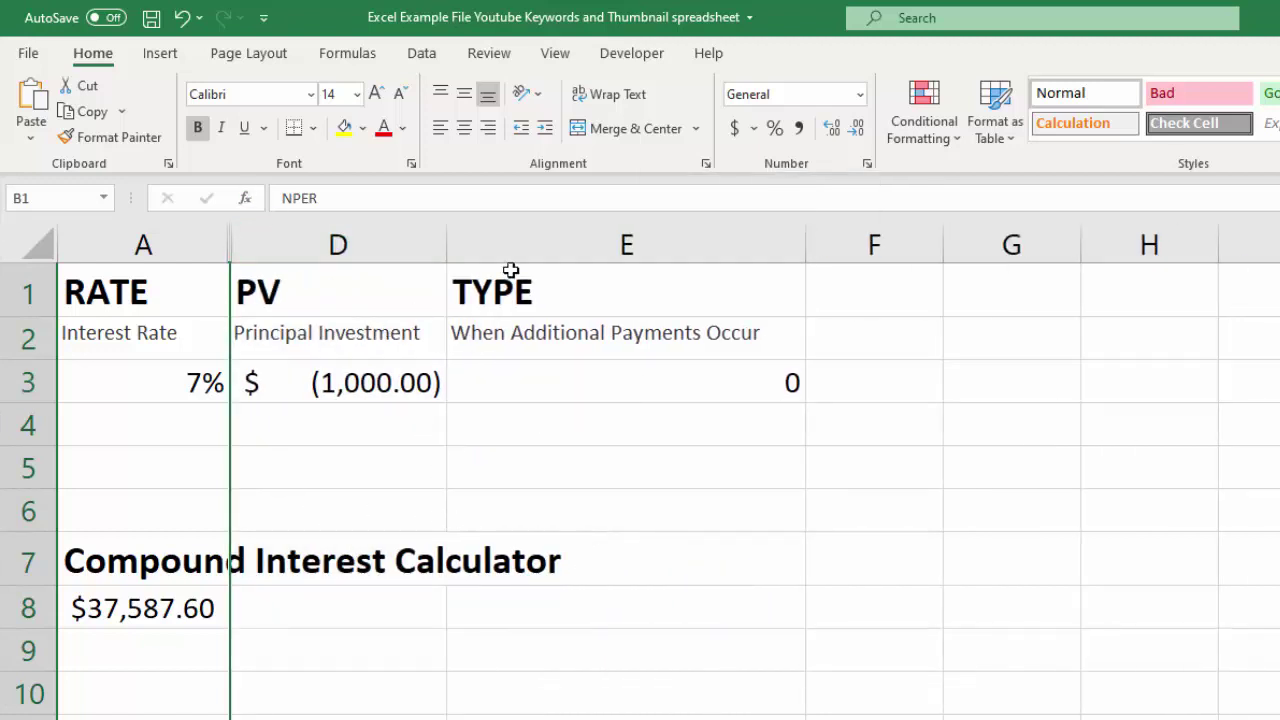
Step: Try to unhide columns B and C with only a single column selected, using E, D and A in turn
left_click(593, 240)
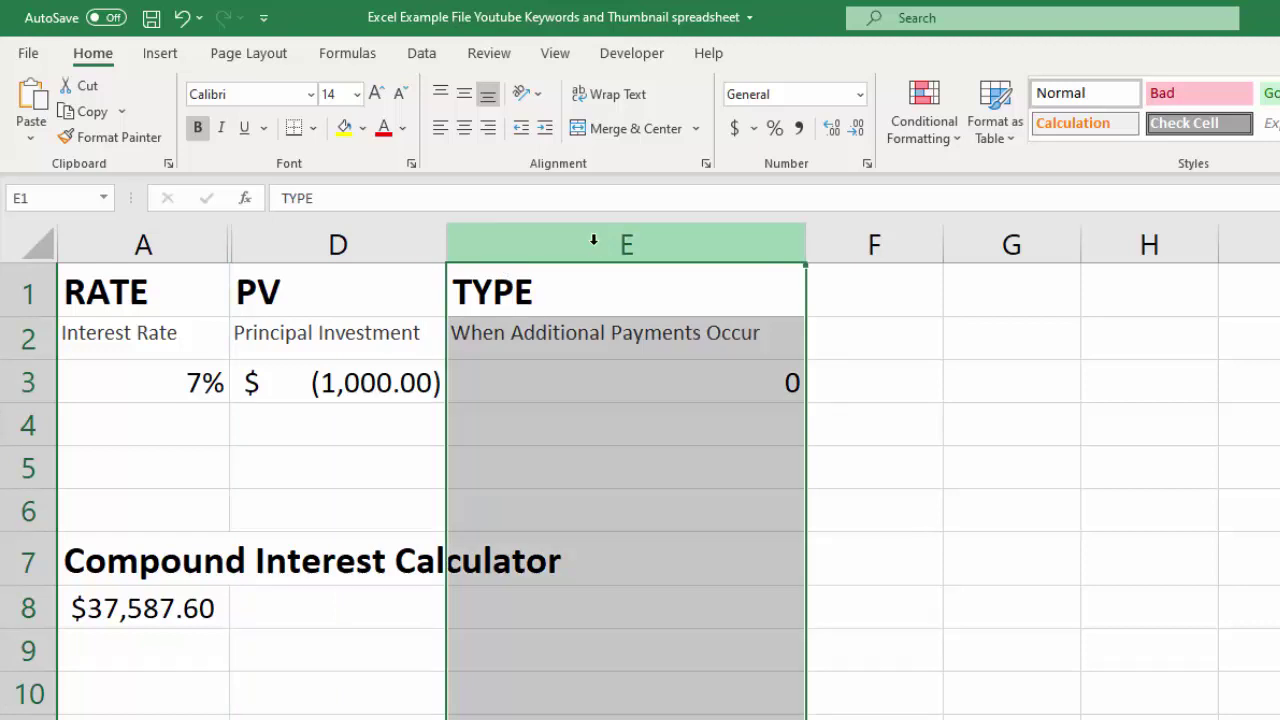
right_click(594, 243)
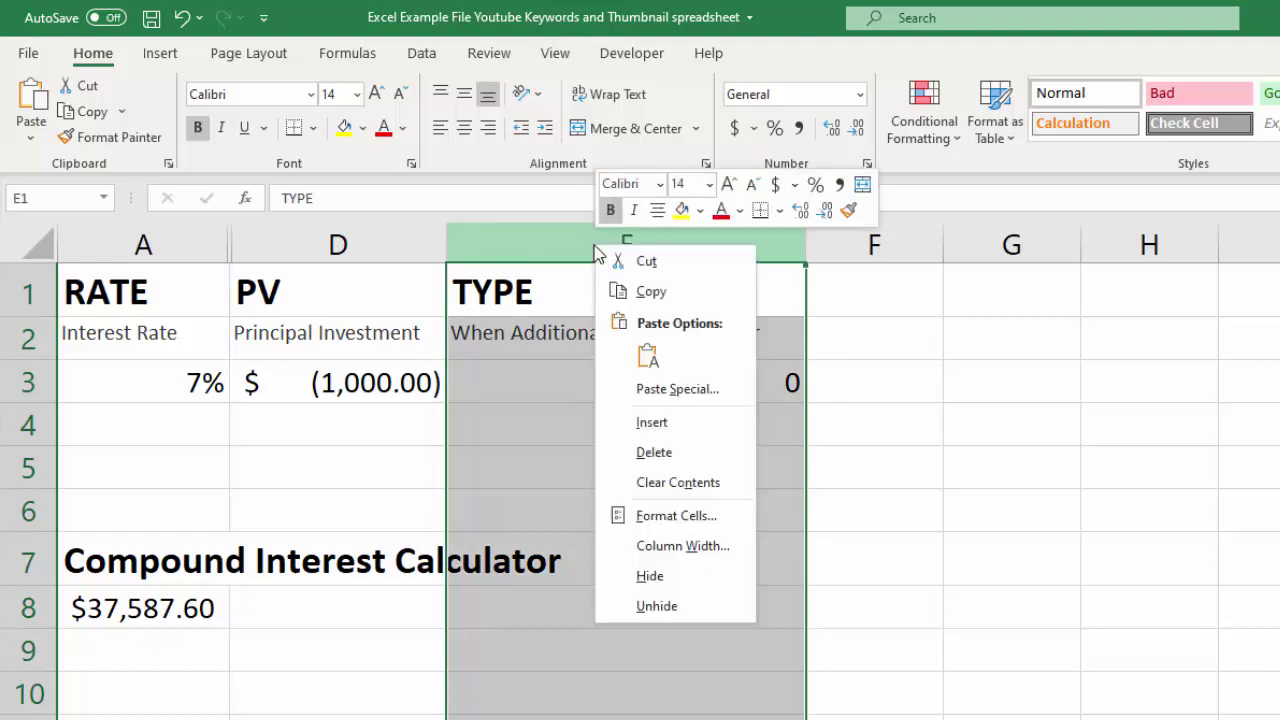
left_click(670, 608)
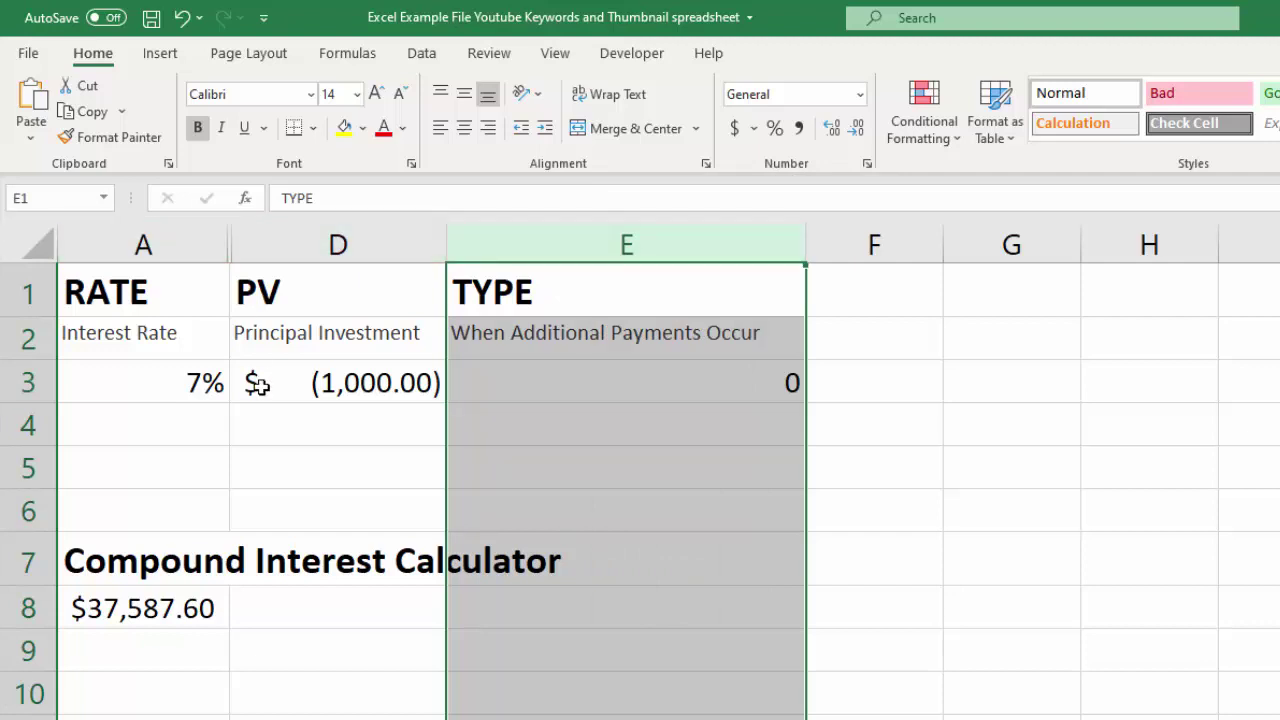
left_click(315, 244)
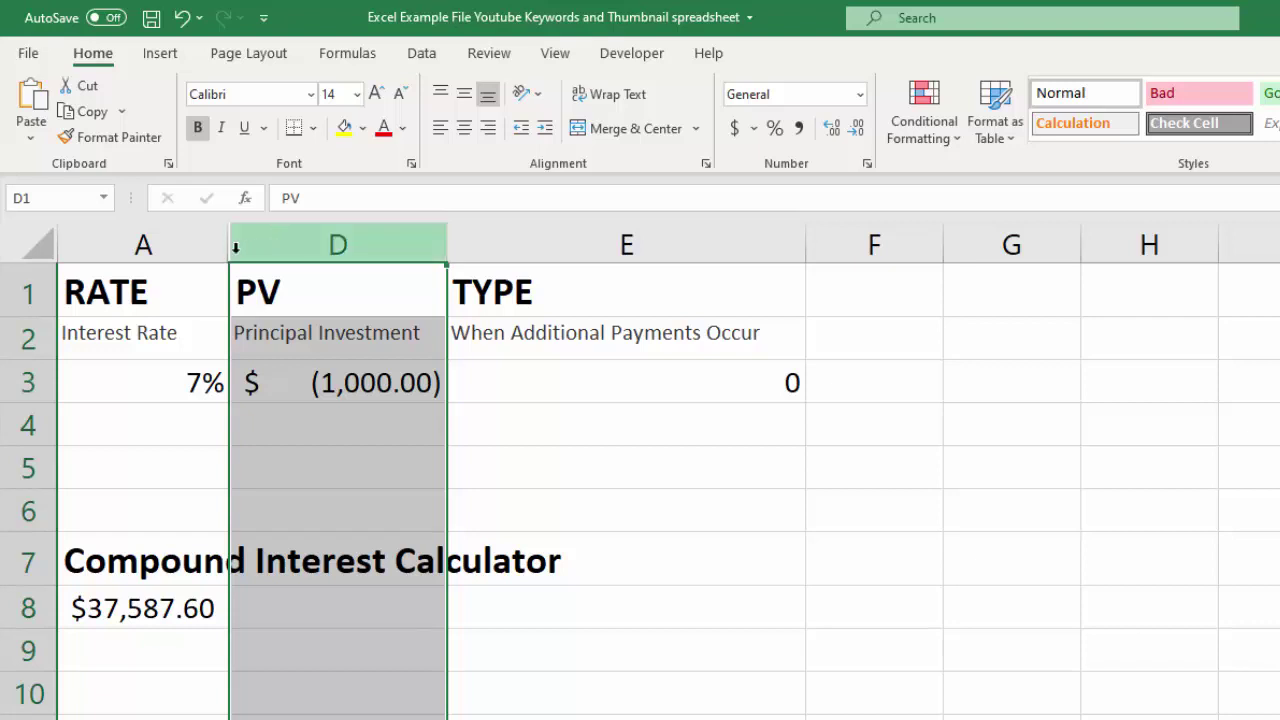
right_click(284, 240)
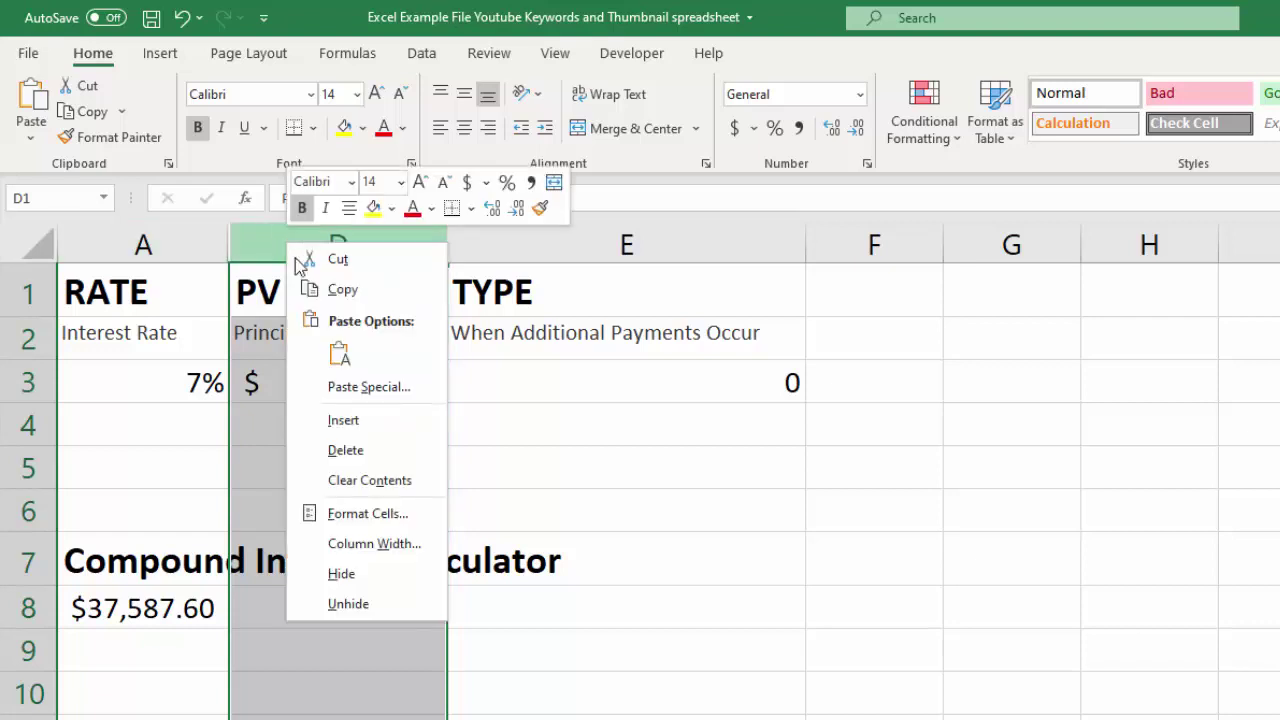
left_click(354, 604)
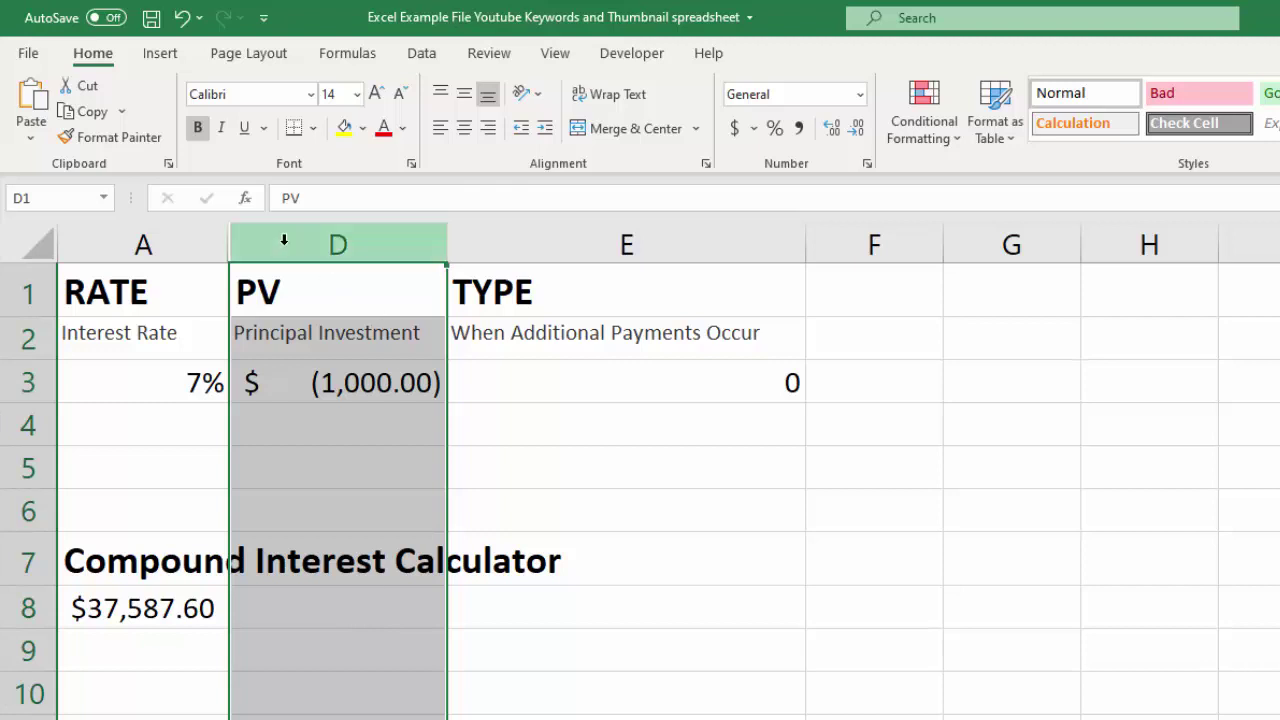
left_click(169, 240)
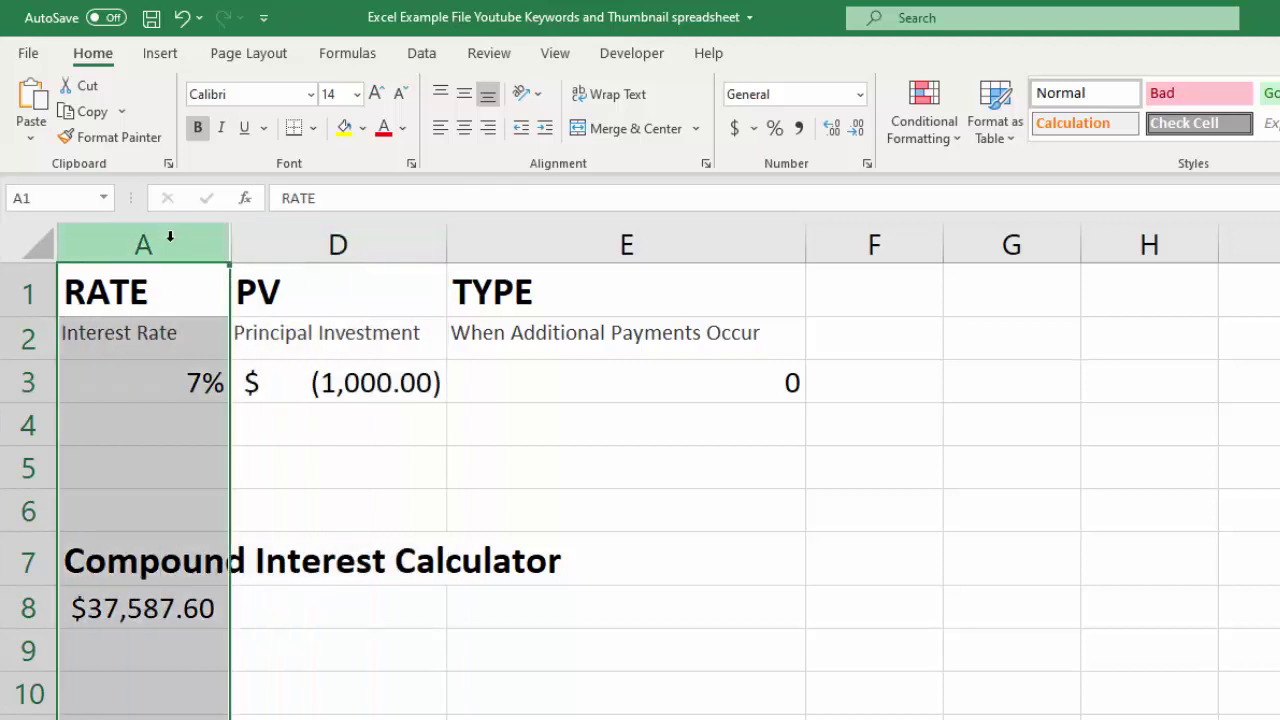
right_click(169, 240)
left_click(236, 605)
Step: Unhide columns B and C by selecting the adjoining columns A and D together, and clear the column selection
left_click_drag(163, 243, 314, 229)
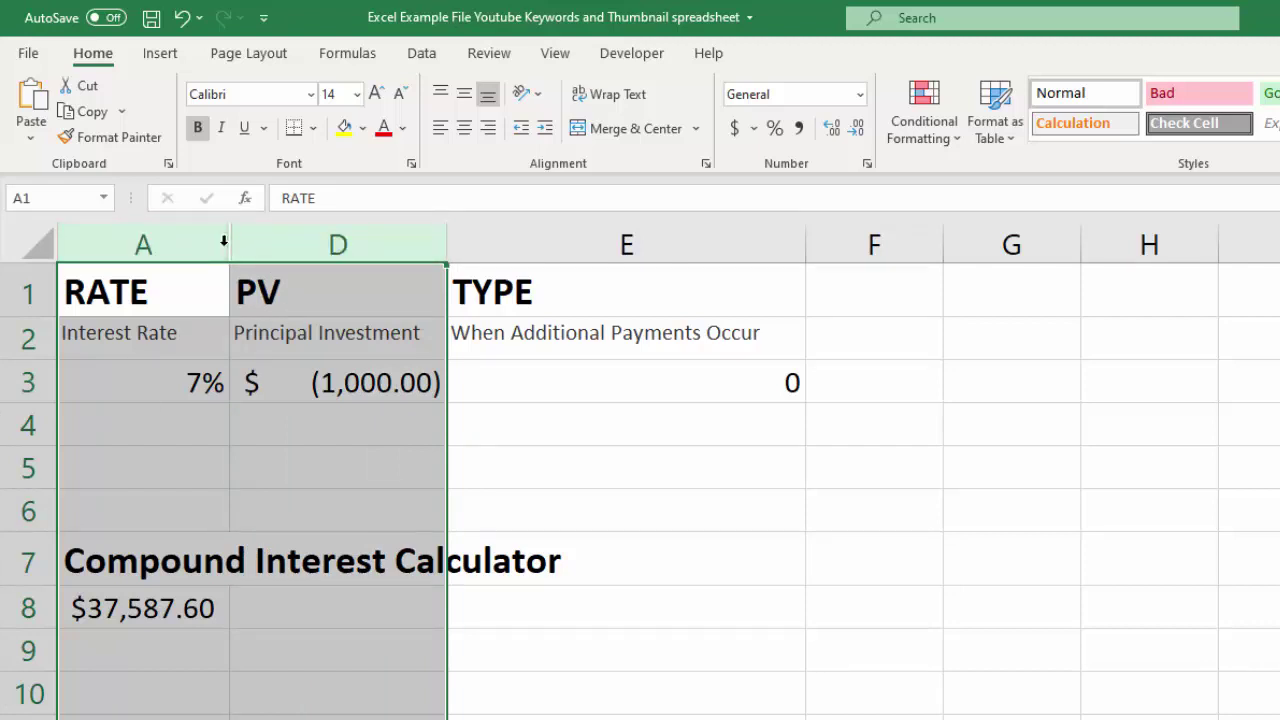
right_click(260, 249)
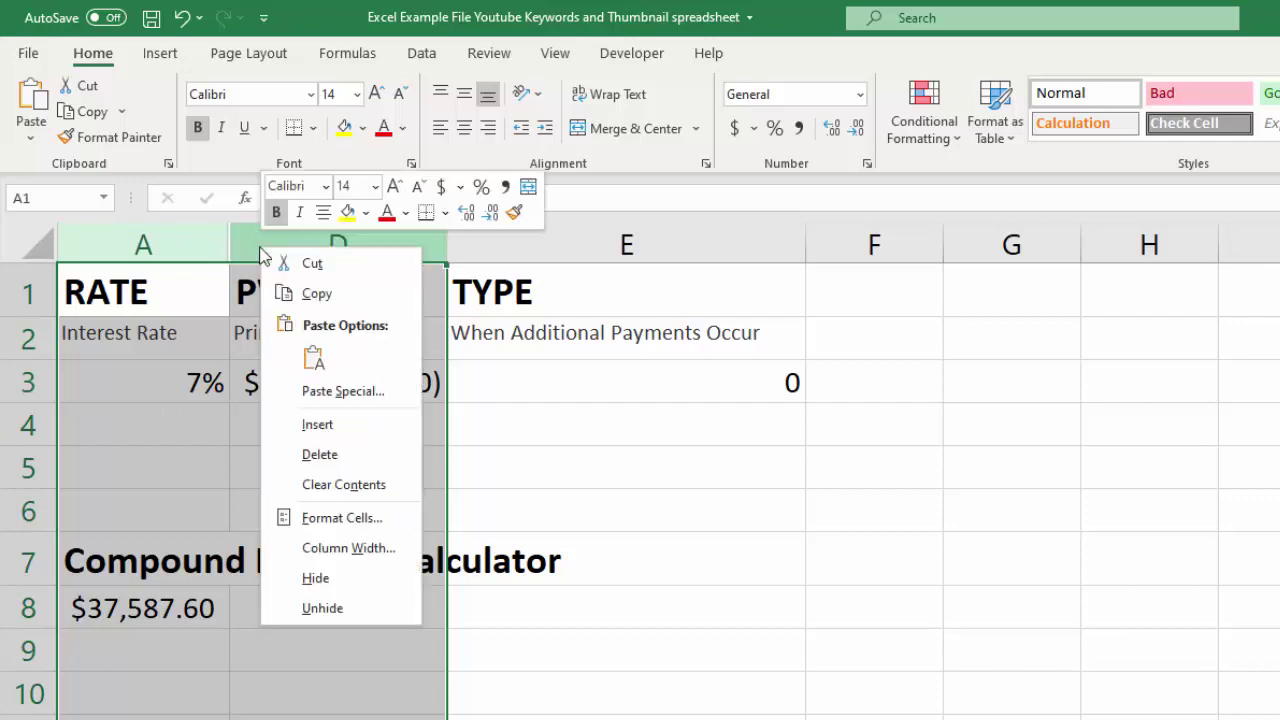
left_click(337, 610)
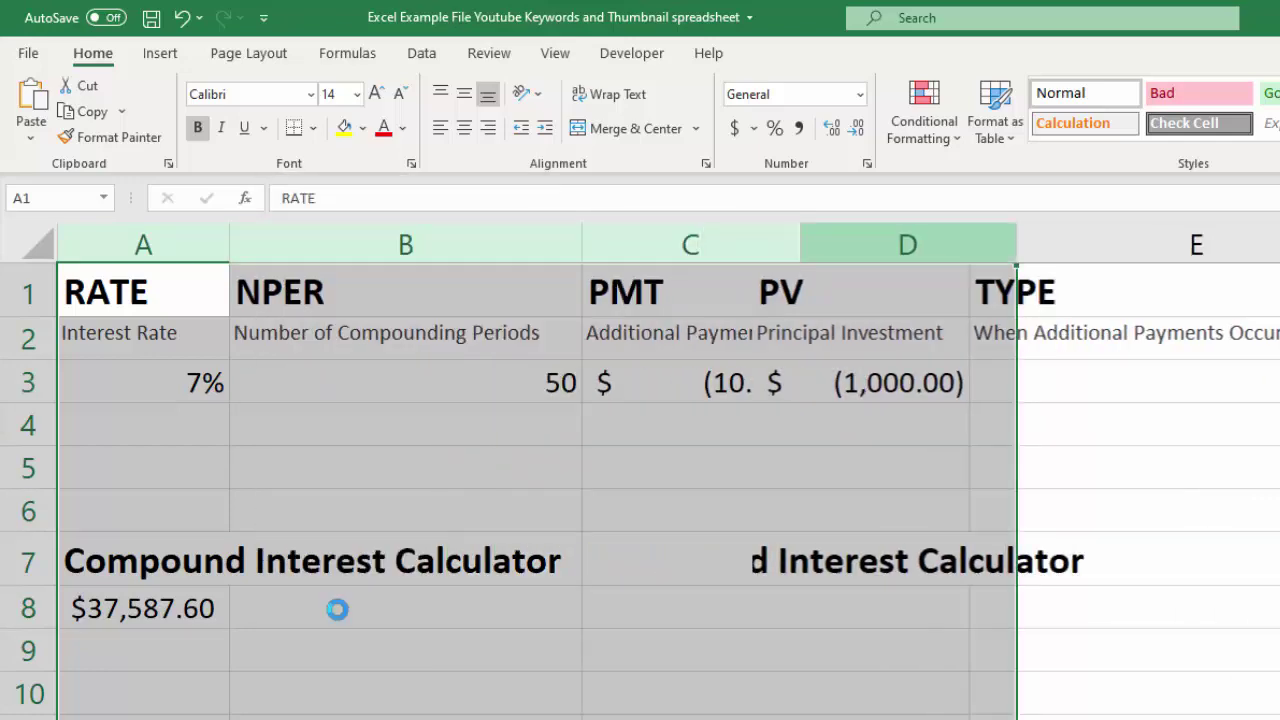
left_click(636, 454)
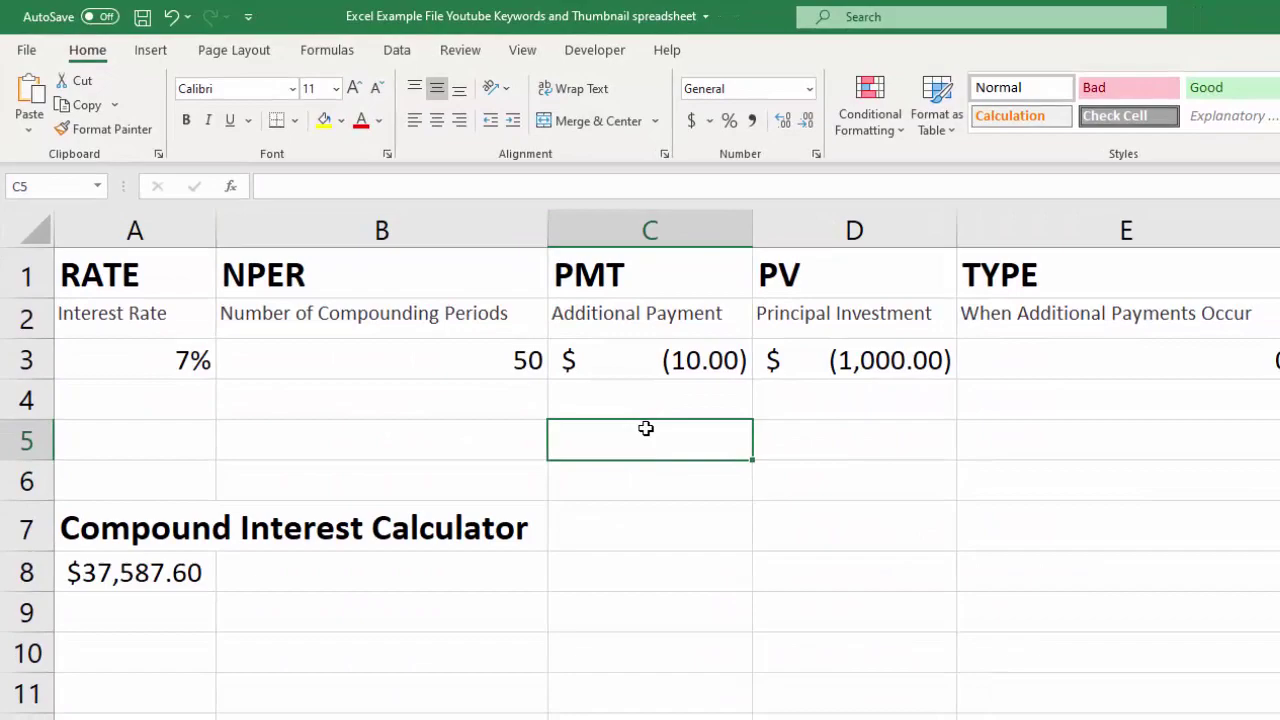